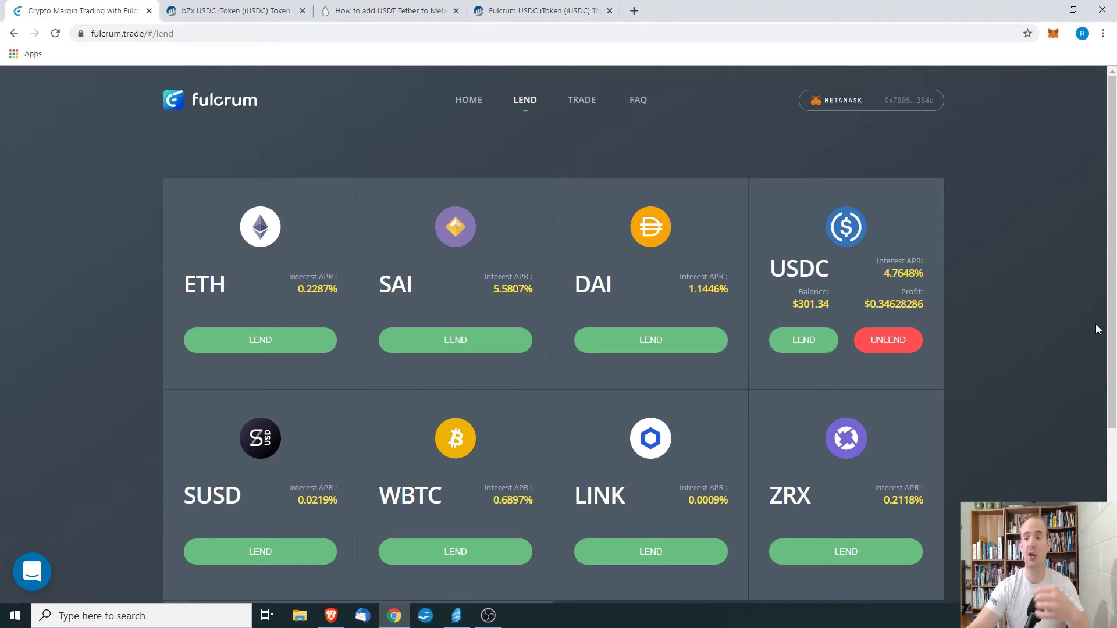
Open the MetaMask wallet's token list, scroll through the ETH, HYDRO, BAT and cDAI balances, then close it
{"action": "left_click", "coordinate": [1054, 35]}
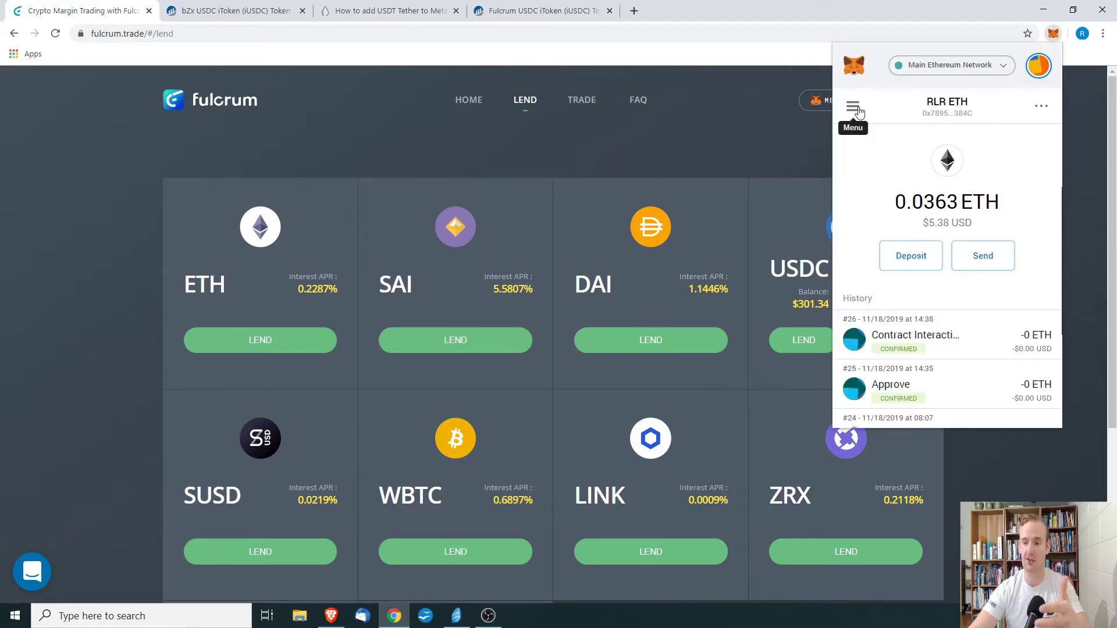
{"action": "left_click", "coordinate": [859, 111]}
{"action": "scroll", "coordinate": [950, 304], "scroll_direction": "down", "scroll_amount": 4}
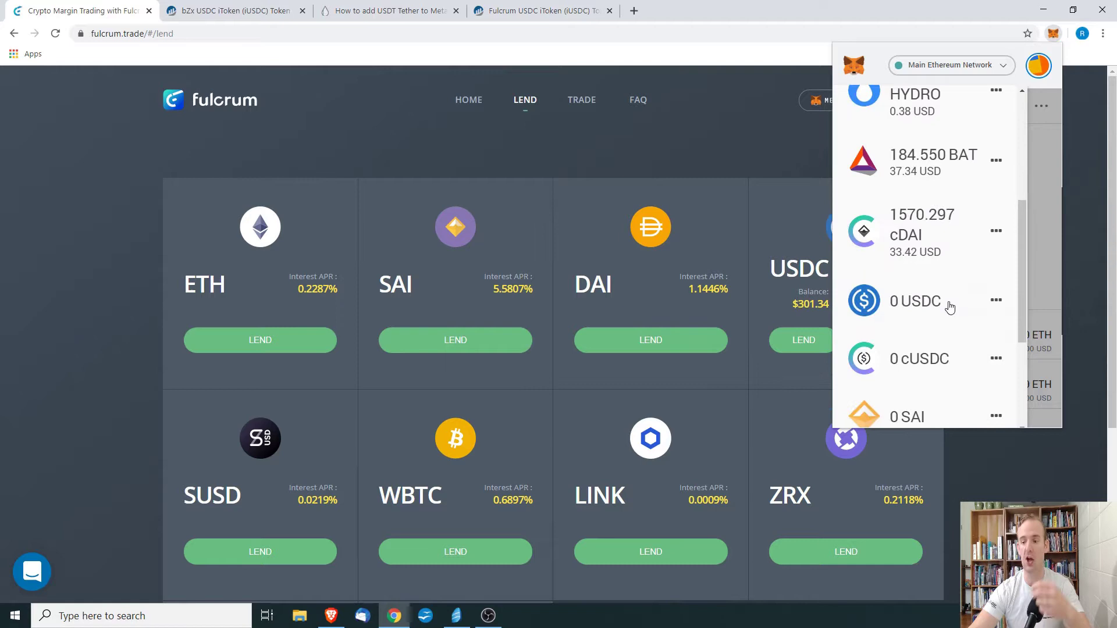
{"action": "scroll", "coordinate": [950, 307], "scroll_direction": "down", "scroll_amount": 1}
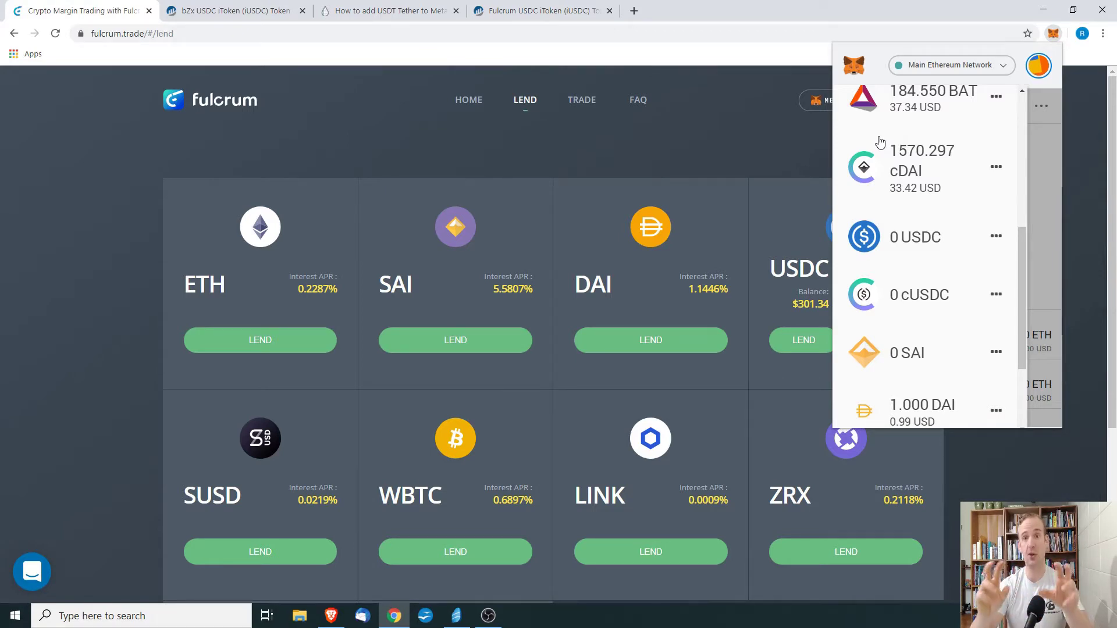
{"action": "scroll", "coordinate": [942, 314], "scroll_direction": "up", "scroll_amount": 2}
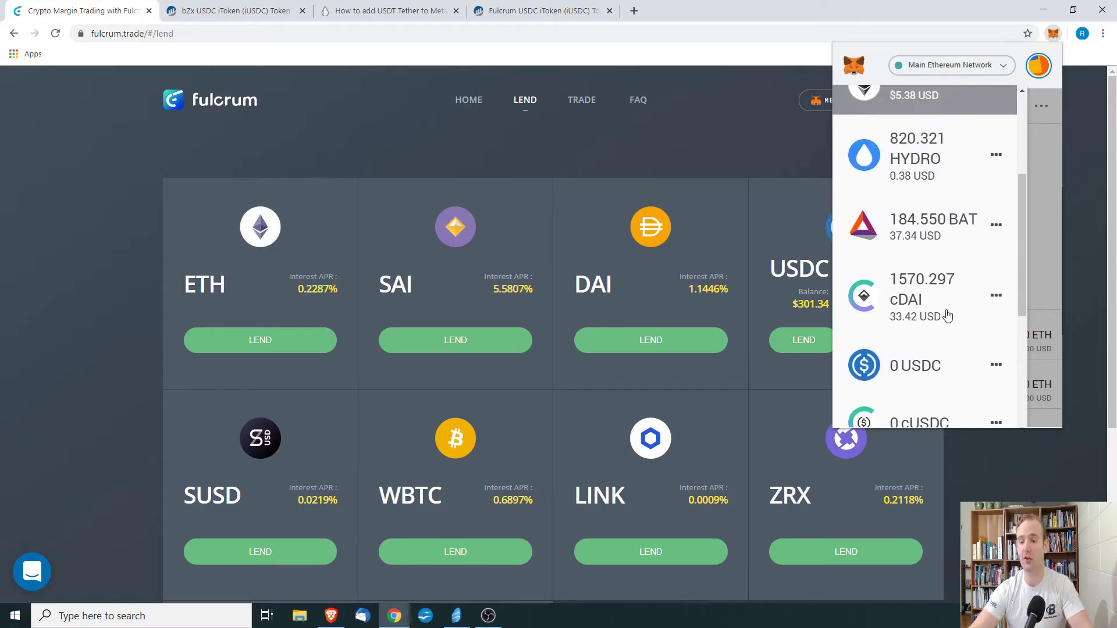
{"action": "scroll", "coordinate": [914, 204], "scroll_direction": "up", "scroll_amount": 1}
{"action": "scroll", "coordinate": [925, 224], "scroll_direction": "up", "scroll_amount": 1}
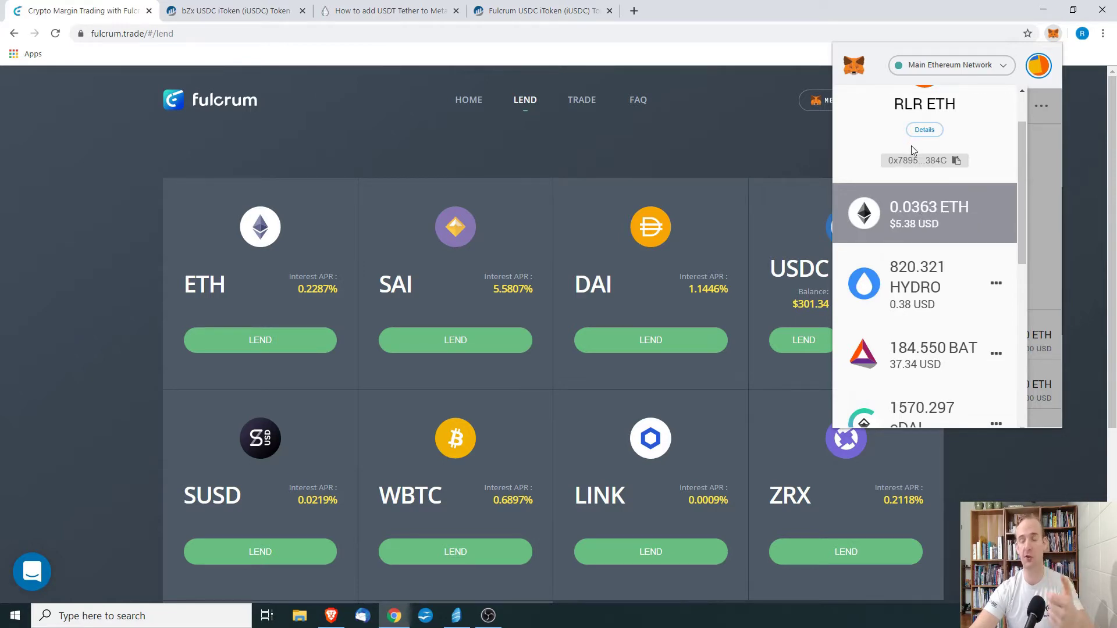
{"action": "scroll", "coordinate": [911, 150], "scroll_direction": "down", "scroll_amount": 6}
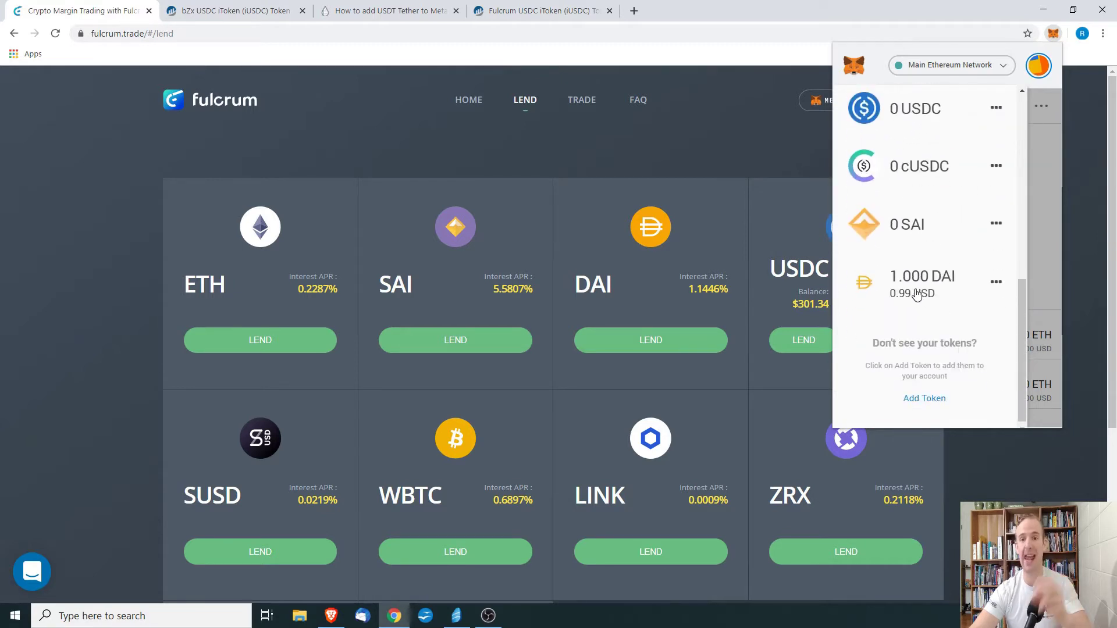
{"action": "scroll", "coordinate": [917, 296], "scroll_direction": "up", "scroll_amount": 1}
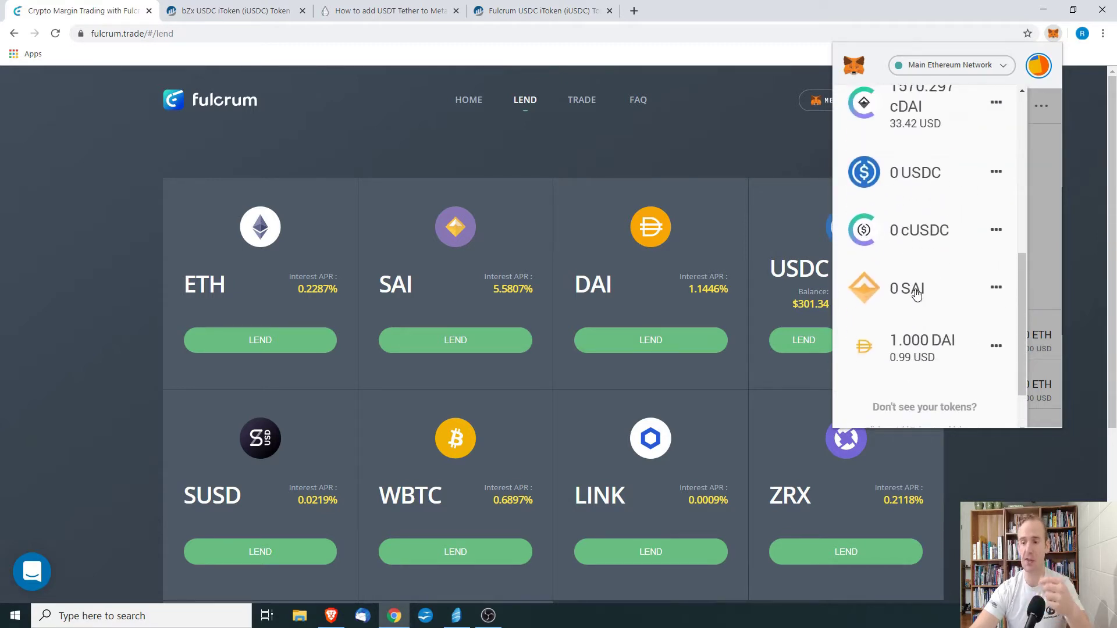
{"action": "left_click", "coordinate": [406, 161]}
{"action": "scroll", "coordinate": [406, 160], "scroll_direction": "down", "scroll_amount": 1}
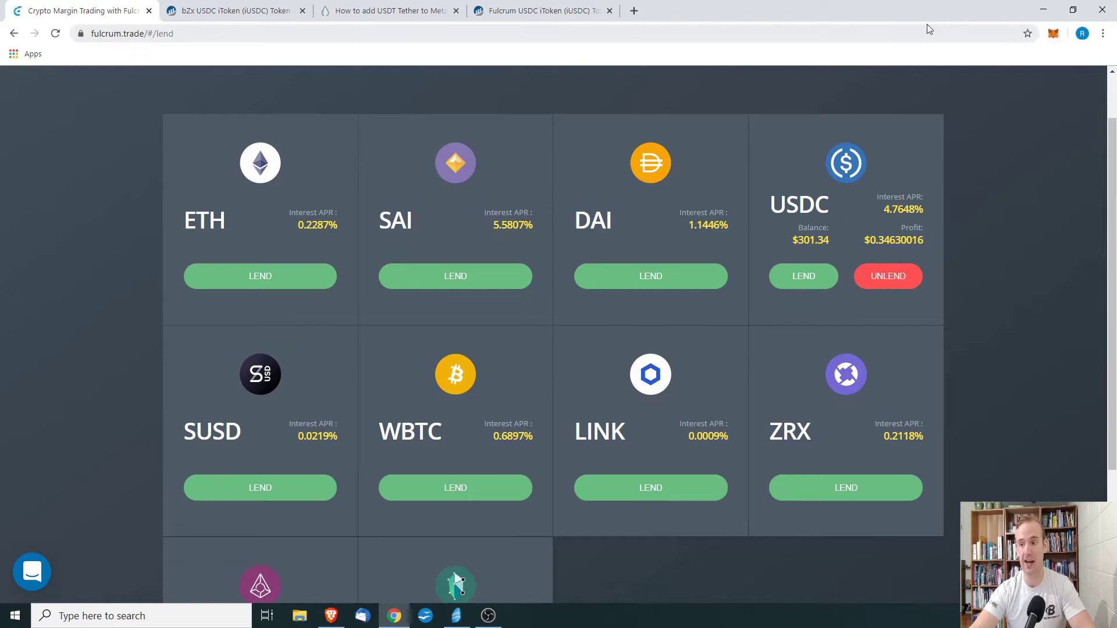
Reopen the MetaMask token list and review the balances again, including USDC
{"action": "left_click", "coordinate": [1053, 36]}
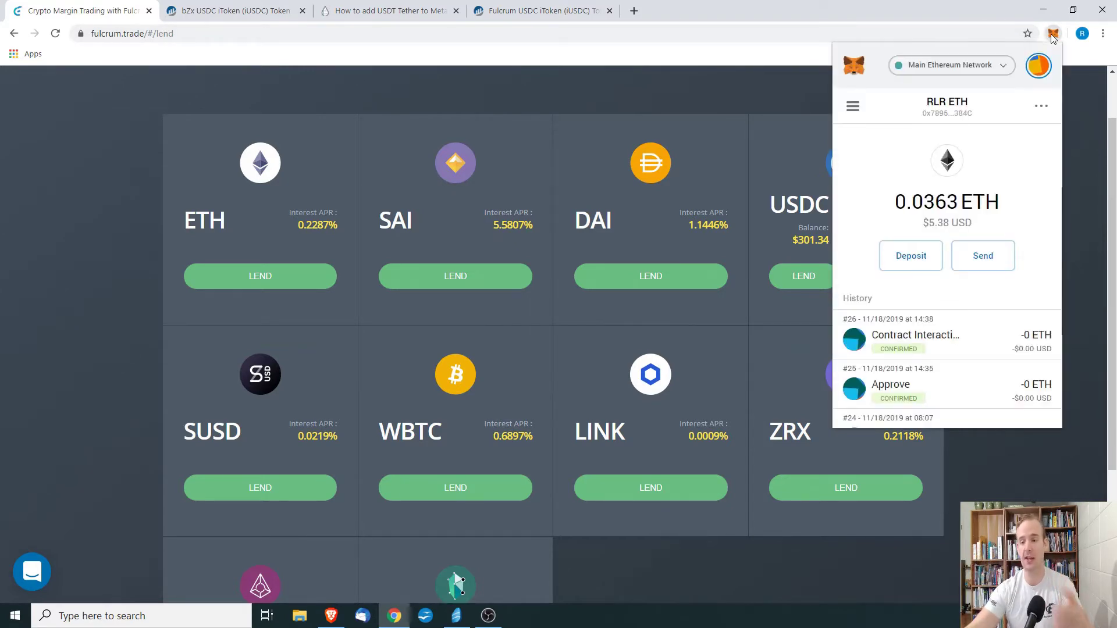
{"action": "left_click", "coordinate": [853, 107]}
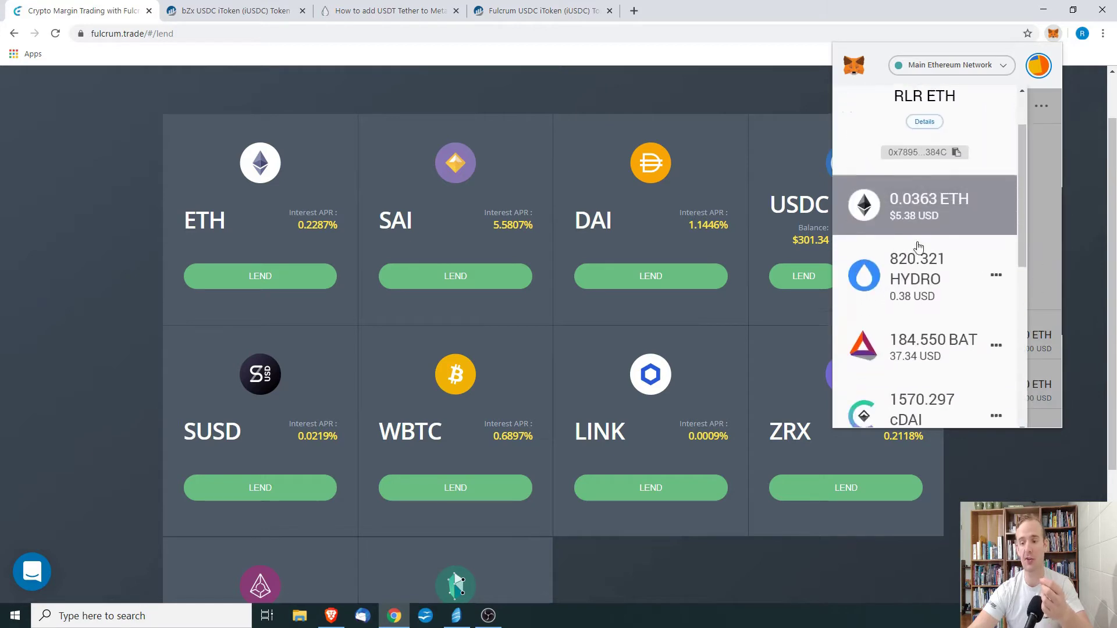
{"action": "scroll", "coordinate": [918, 246], "scroll_direction": "down", "scroll_amount": 3}
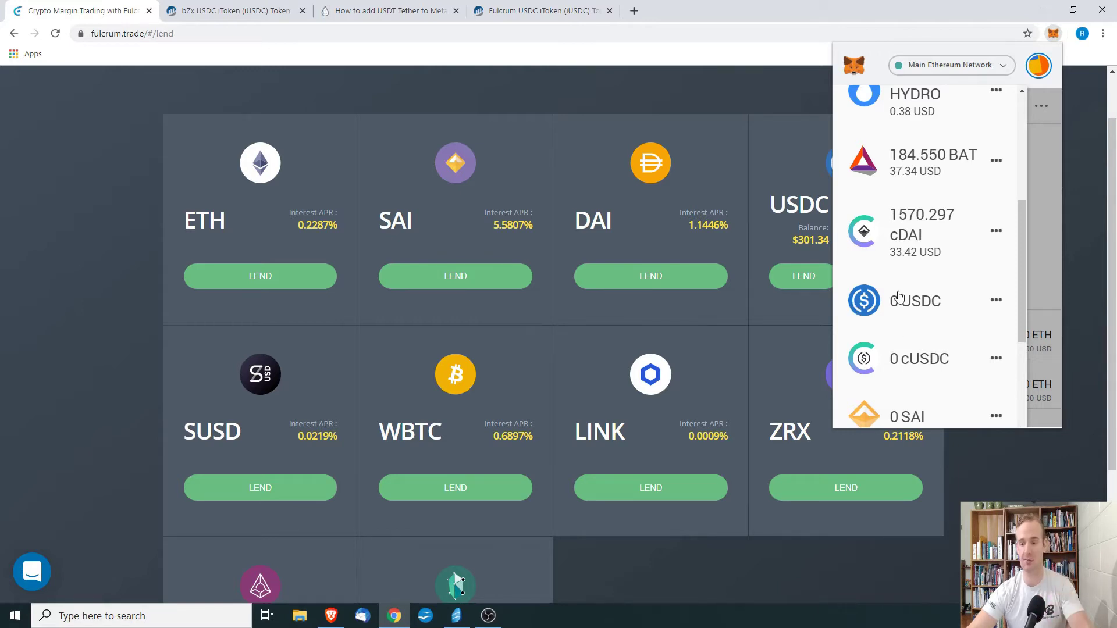
{"action": "scroll", "coordinate": [940, 337], "scroll_direction": "up", "scroll_amount": 5}
{"action": "scroll", "coordinate": [943, 320], "scroll_direction": "down", "scroll_amount": 6}
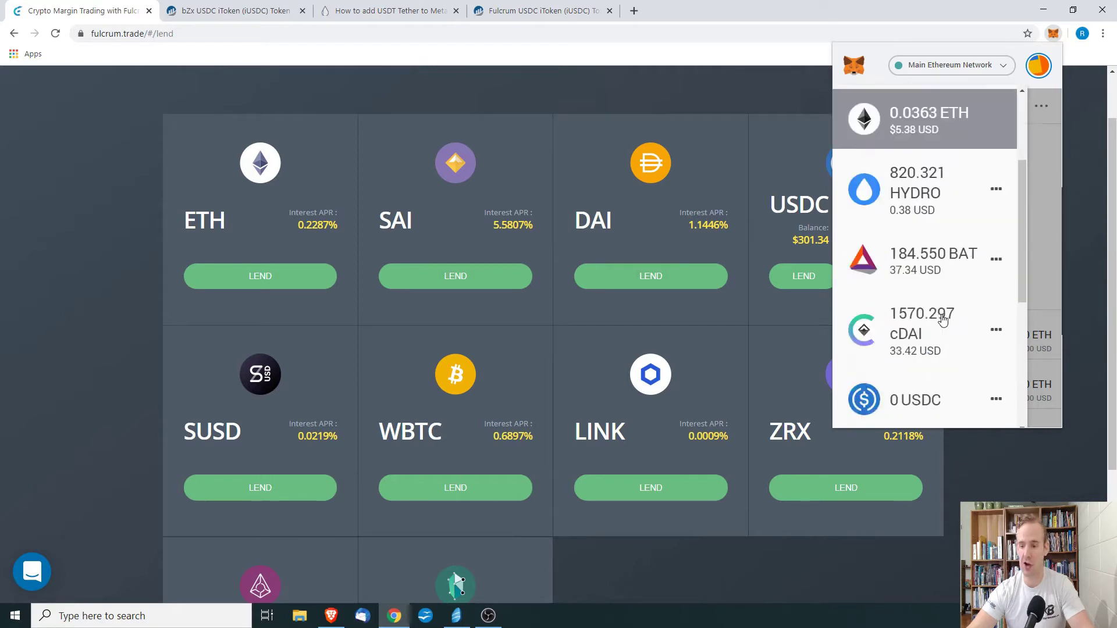
Skim the Publish0x article on adding USDT to MetaMask, then switch to the bZx USDC iToken Etherscan page
{"action": "left_click", "coordinate": [390, 10]}
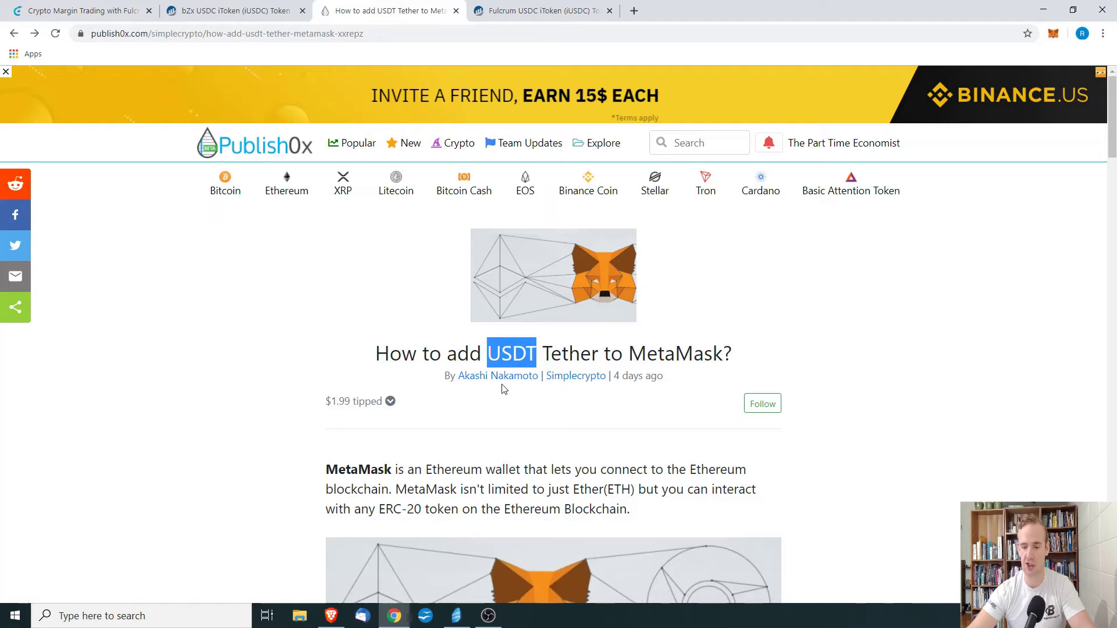
{"action": "scroll", "coordinate": [541, 387], "scroll_direction": "down", "scroll_amount": 2}
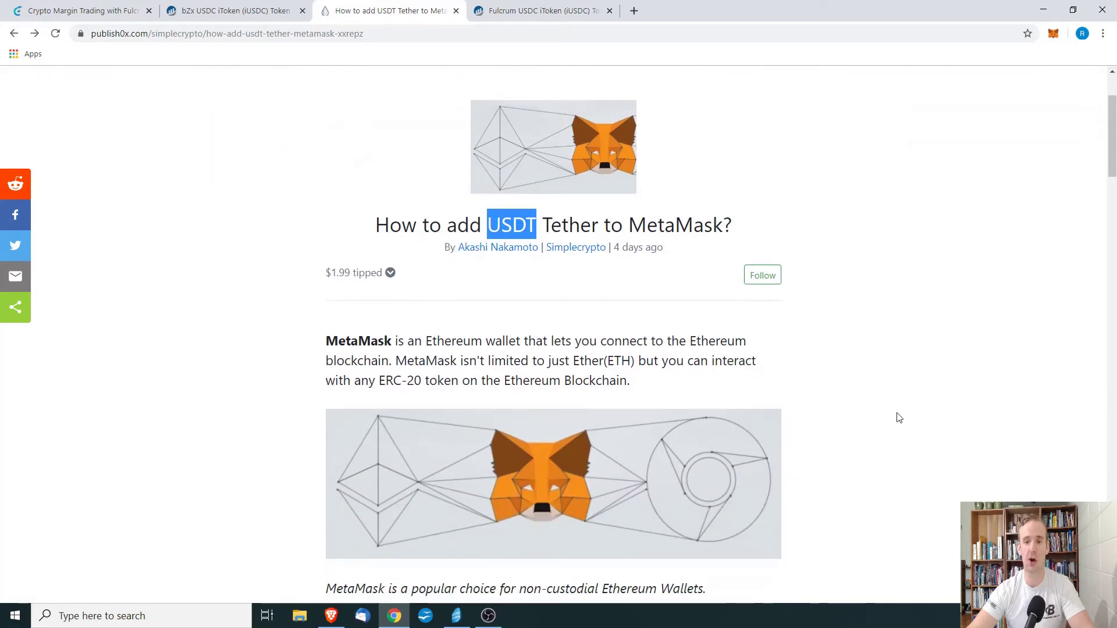
{"action": "scroll", "coordinate": [616, 362], "scroll_direction": "down", "scroll_amount": 2}
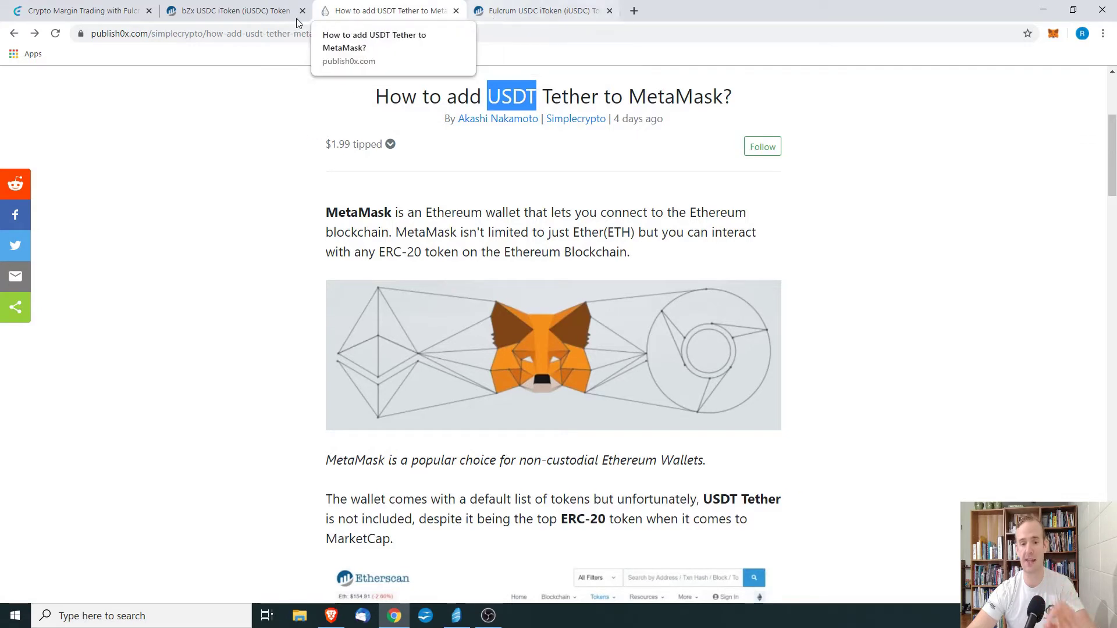
{"action": "left_click", "coordinate": [265, 10]}
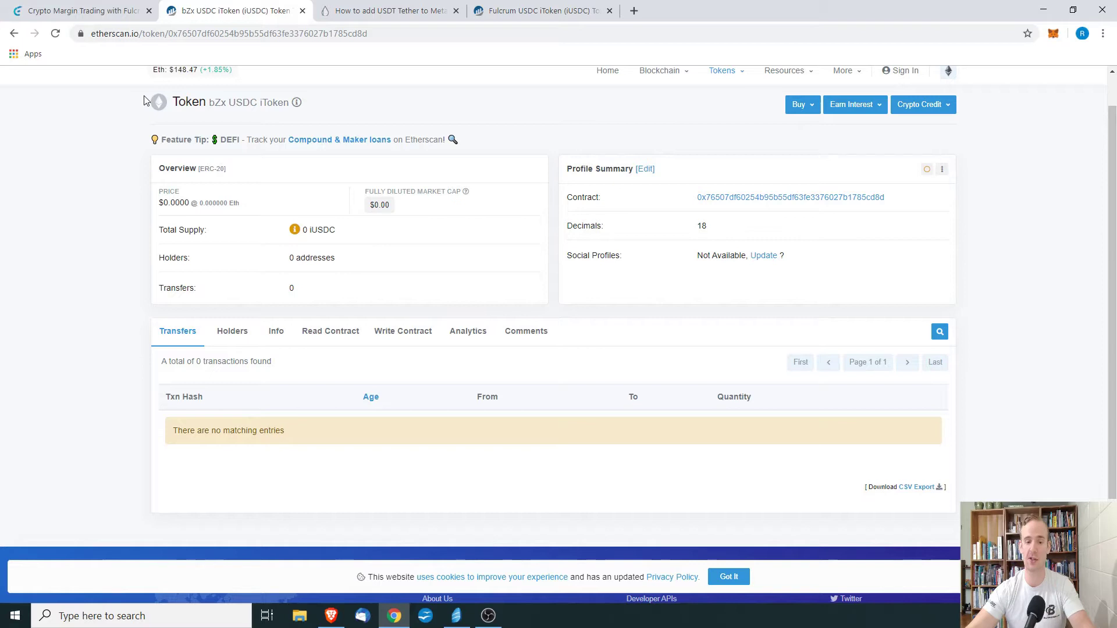
Search Etherscan for 'iUSDC', replacing an earlier 'dai' search, and open the Fulcrum USDC iToken page
{"action": "scroll", "coordinate": [302, 366], "scroll_direction": "up", "scroll_amount": 1}
{"action": "scroll", "coordinate": [302, 366], "scroll_direction": "up", "scroll_amount": 1}
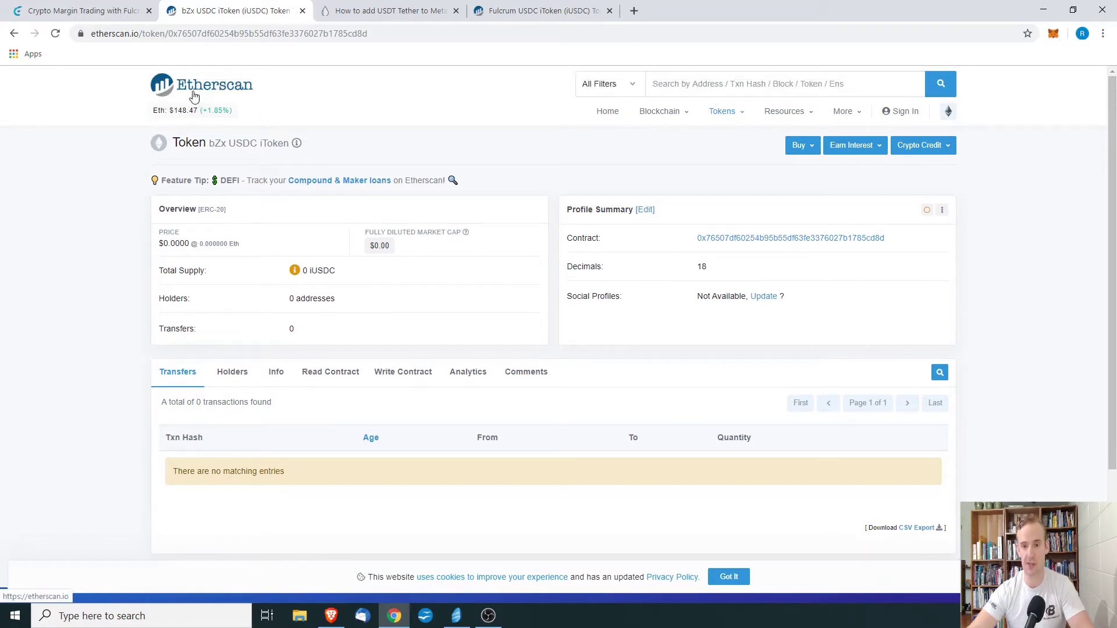
{"action": "left_click", "coordinate": [695, 90]}
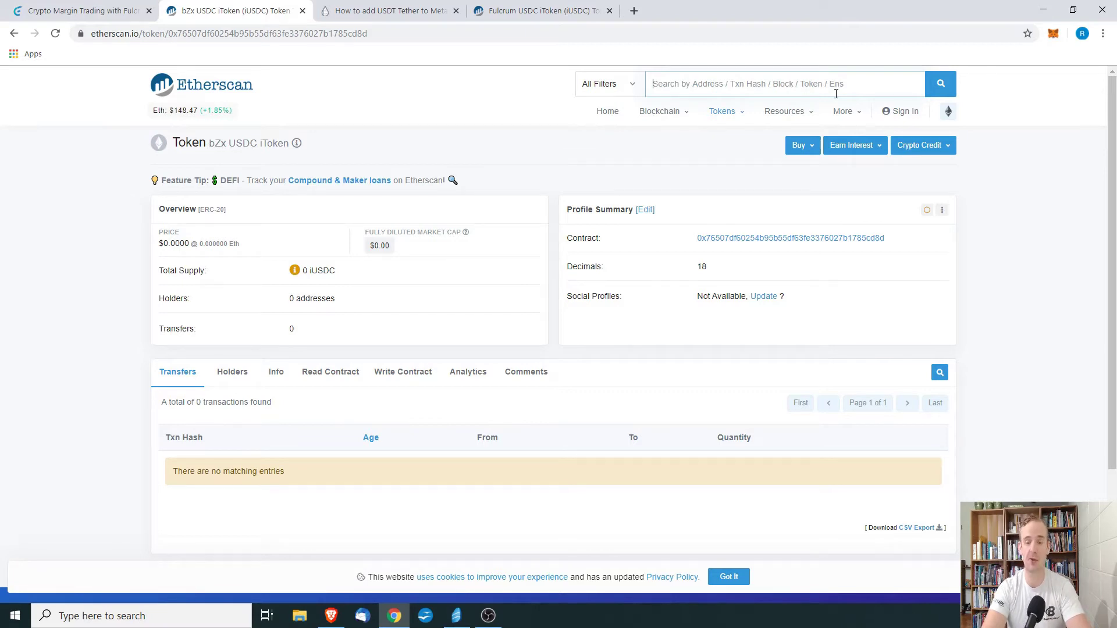
{"action": "type", "text": "dd"}
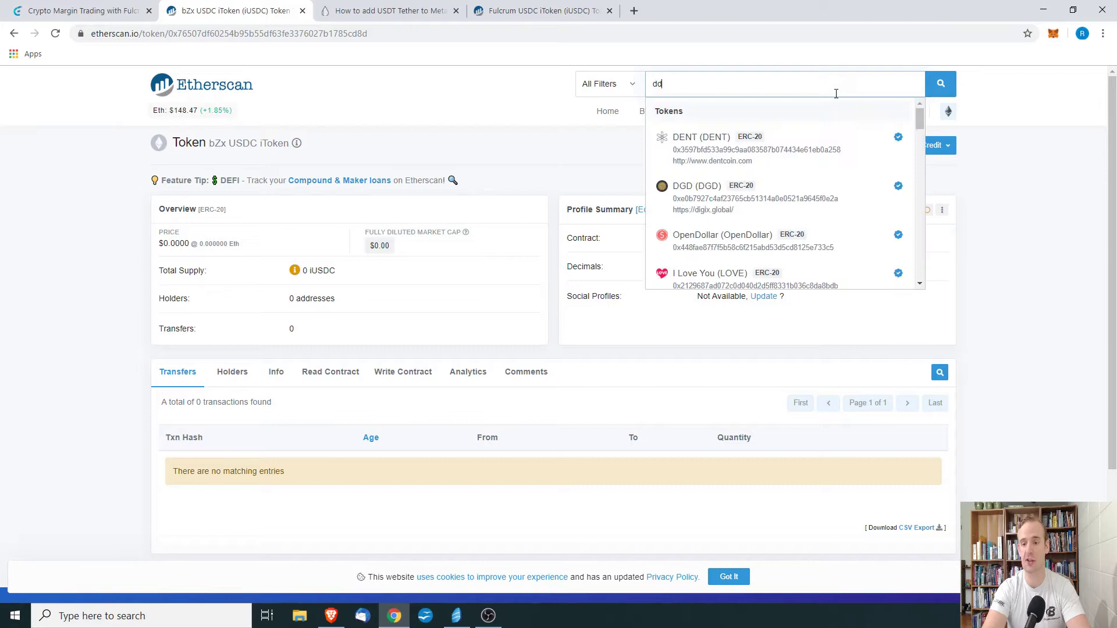
{"action": "key", "text": "BackSpace"}
{"action": "type", "text": "ai"}
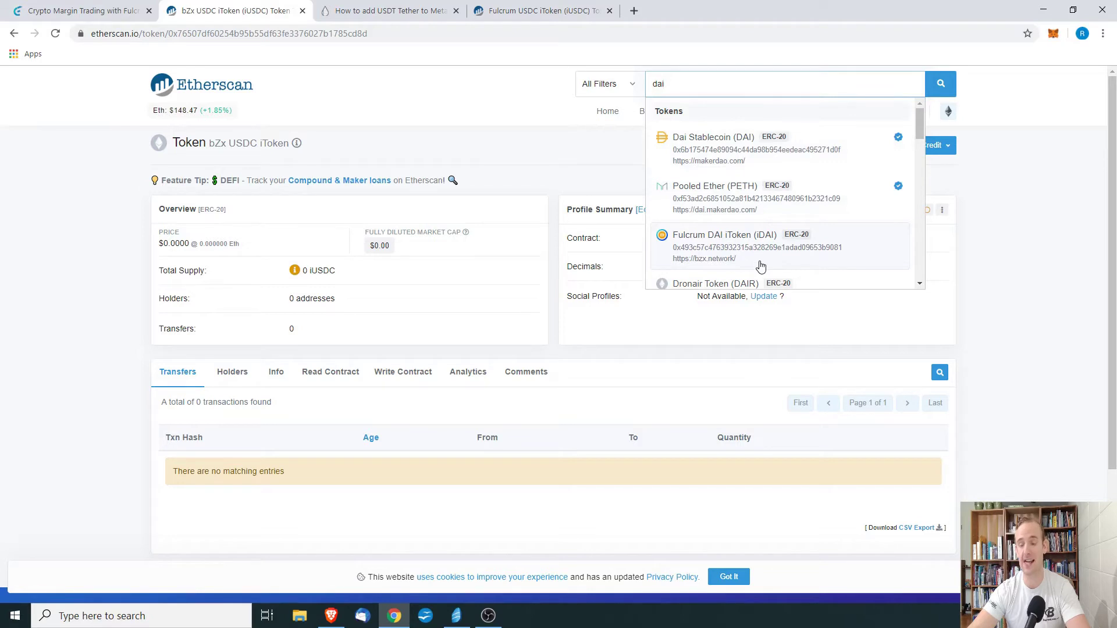
{"action": "left_click_drag", "start_coordinate": [793, 73], "coordinate": [592, 64]}
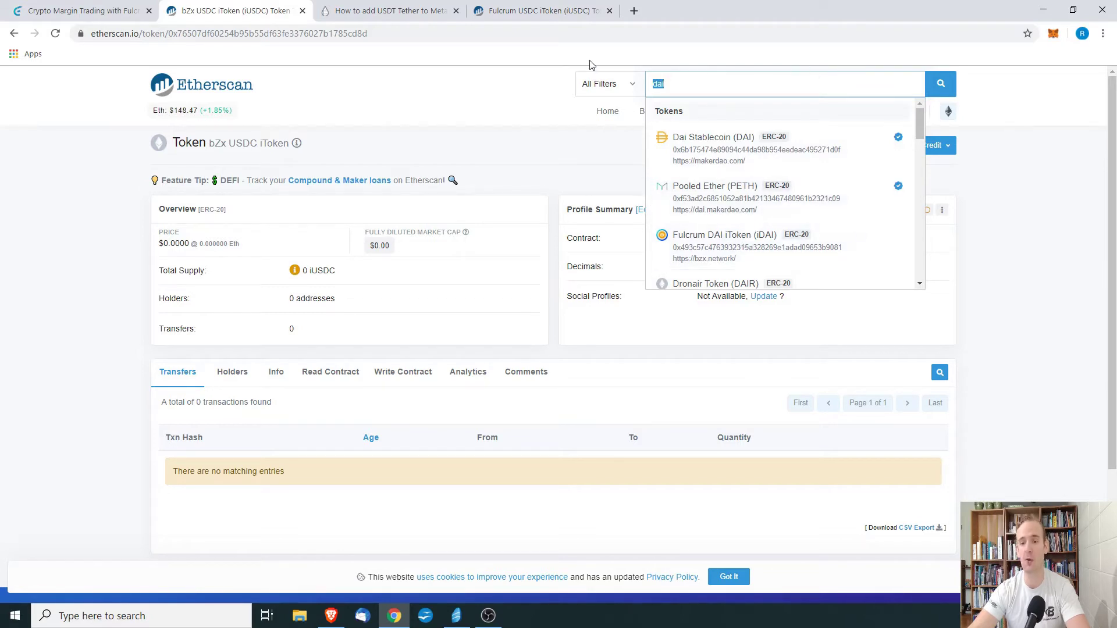
{"action": "type", "text": "iUS"}
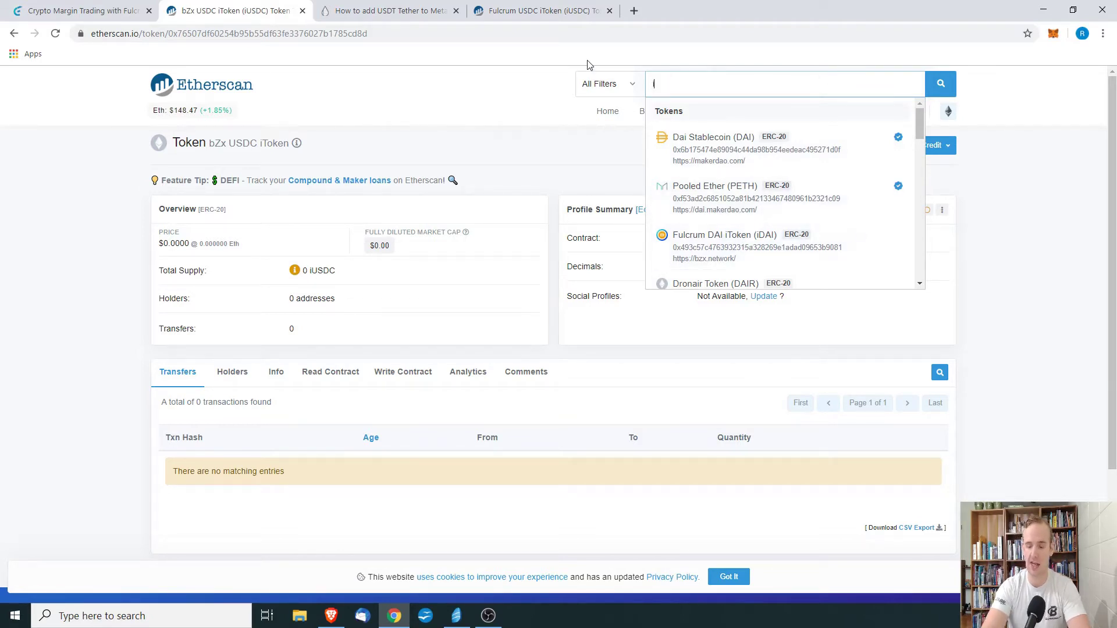
{"action": "type", "text": "DC"}
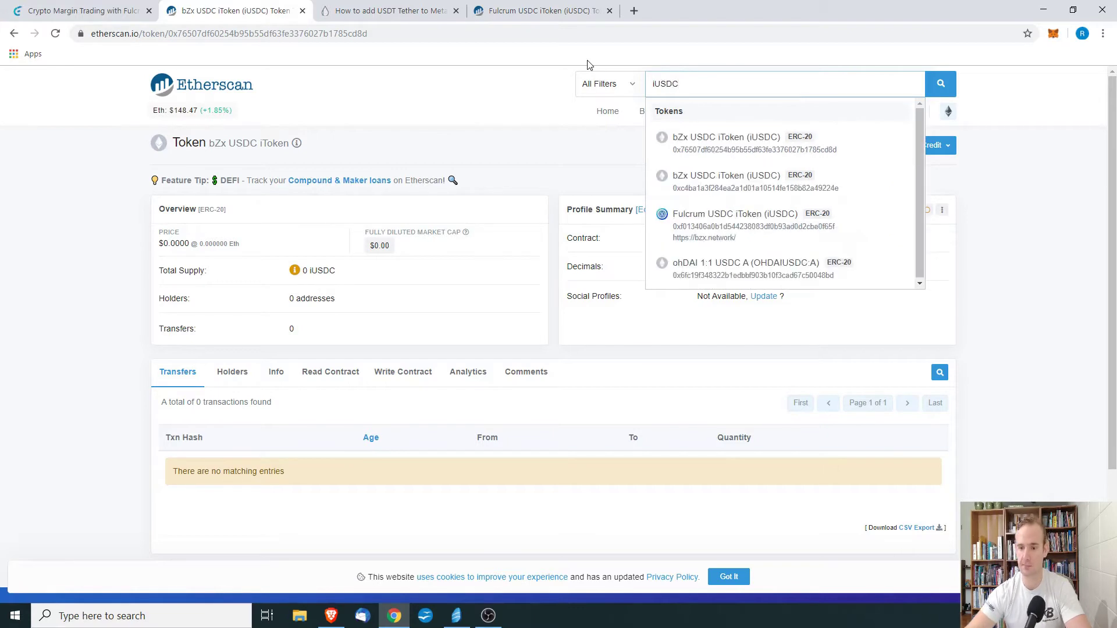
{"action": "left_click", "coordinate": [747, 240]}
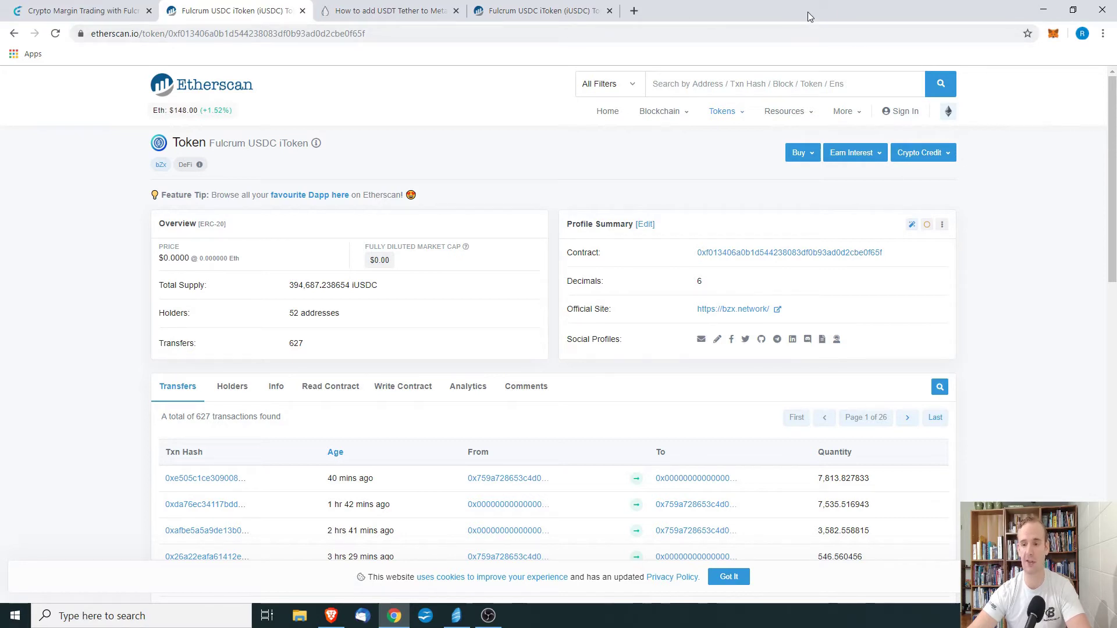
Open MetaMask's token list over the iUSDC page and start Add Token
{"action": "left_click", "coordinate": [1053, 34]}
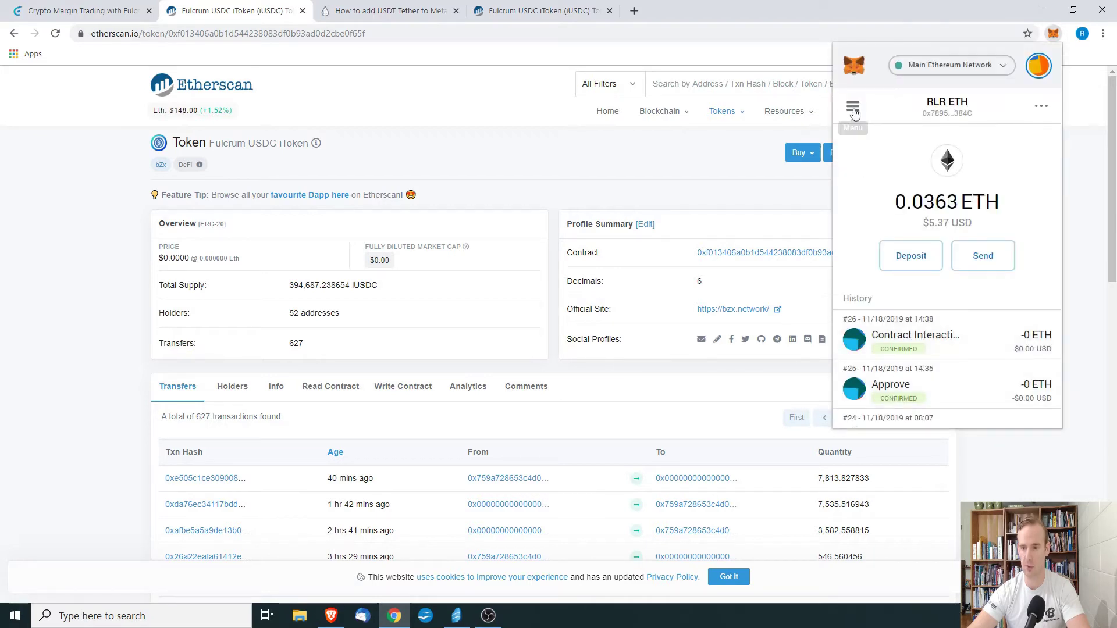
{"action": "scroll", "coordinate": [853, 112], "scroll_direction": "down", "scroll_amount": 5}
{"action": "scroll", "coordinate": [853, 112], "scroll_direction": "up", "scroll_amount": 5}
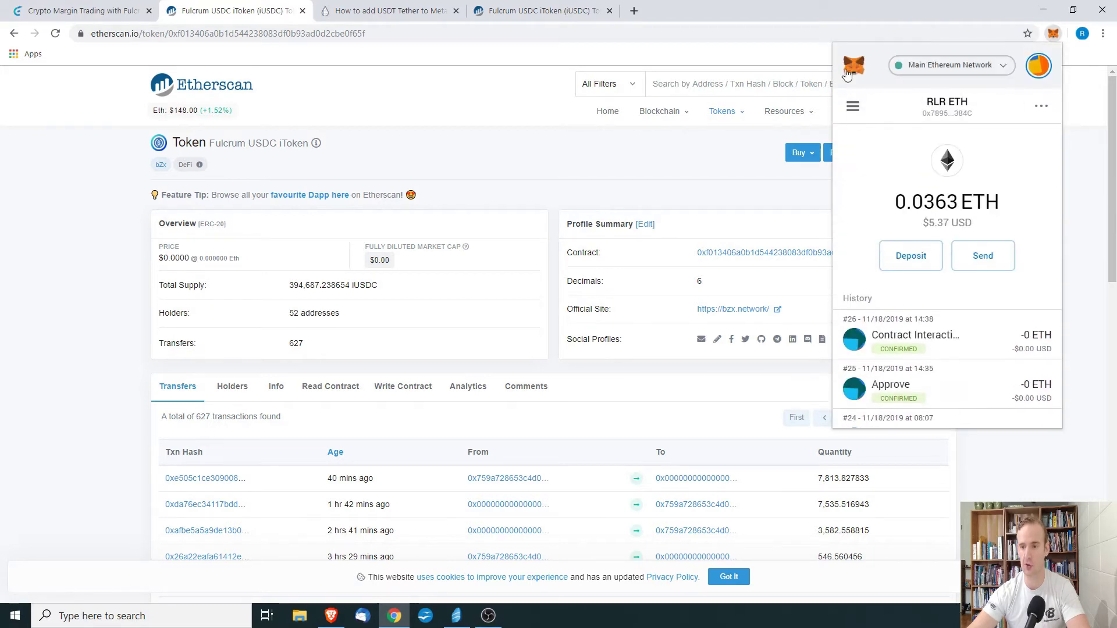
{"action": "left_click", "coordinate": [853, 110]}
{"action": "scroll", "coordinate": [873, 256], "scroll_direction": "down", "scroll_amount": 5}
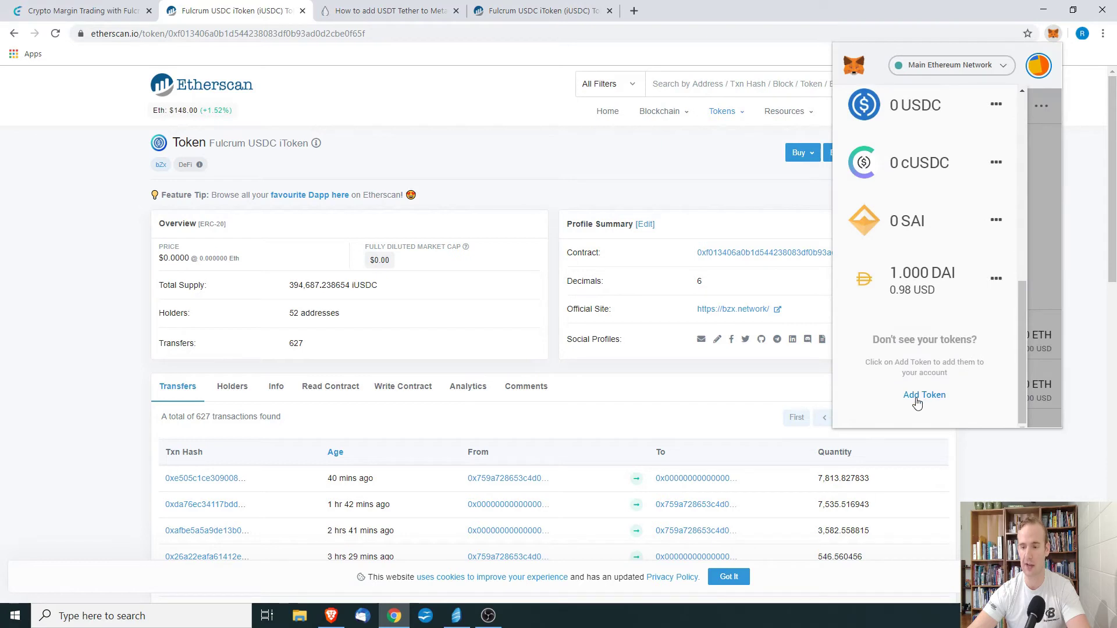
{"action": "left_click", "coordinate": [924, 396]}
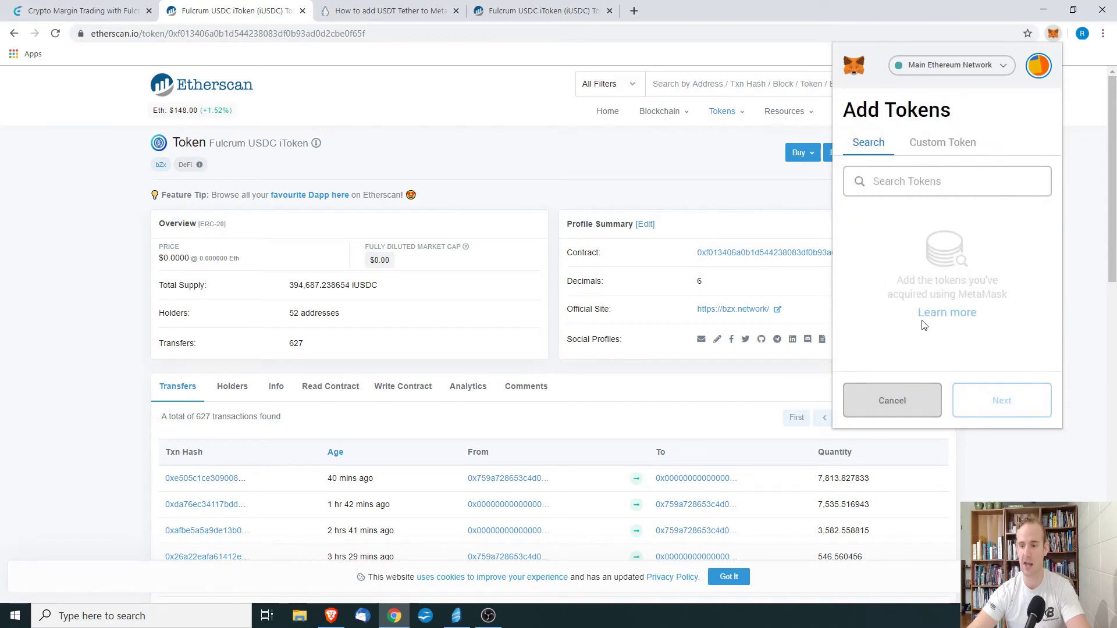
Search MetaMask's known tokens for 'IUSDC', then switch to the Custom Token option
{"action": "left_click", "coordinate": [926, 182]}
{"action": "type", "text": "I"}
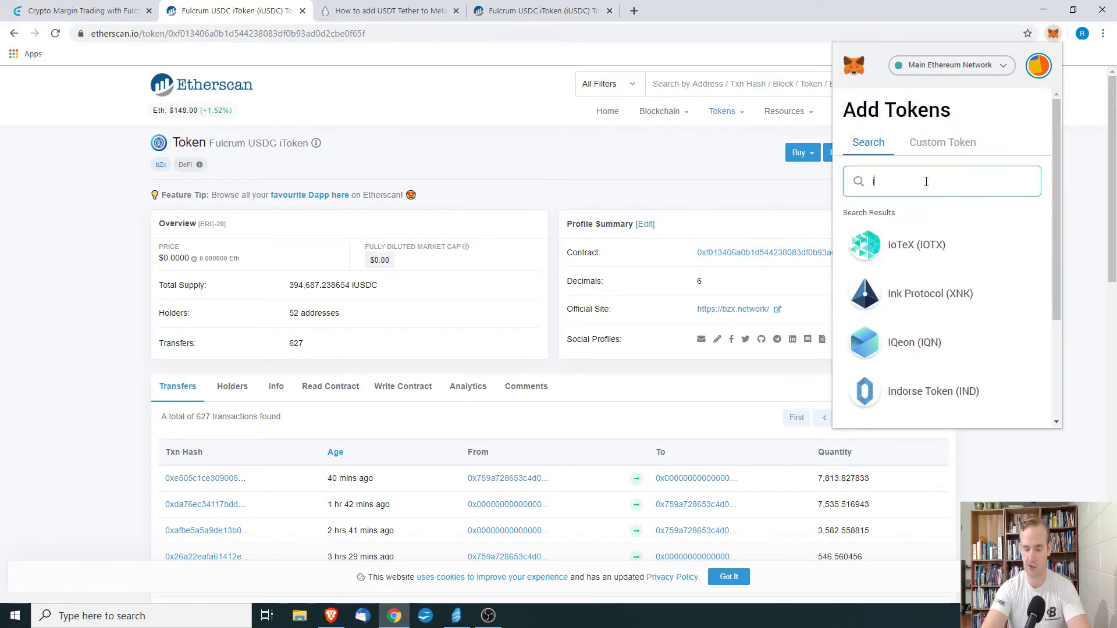
{"action": "type", "text": "UD"}
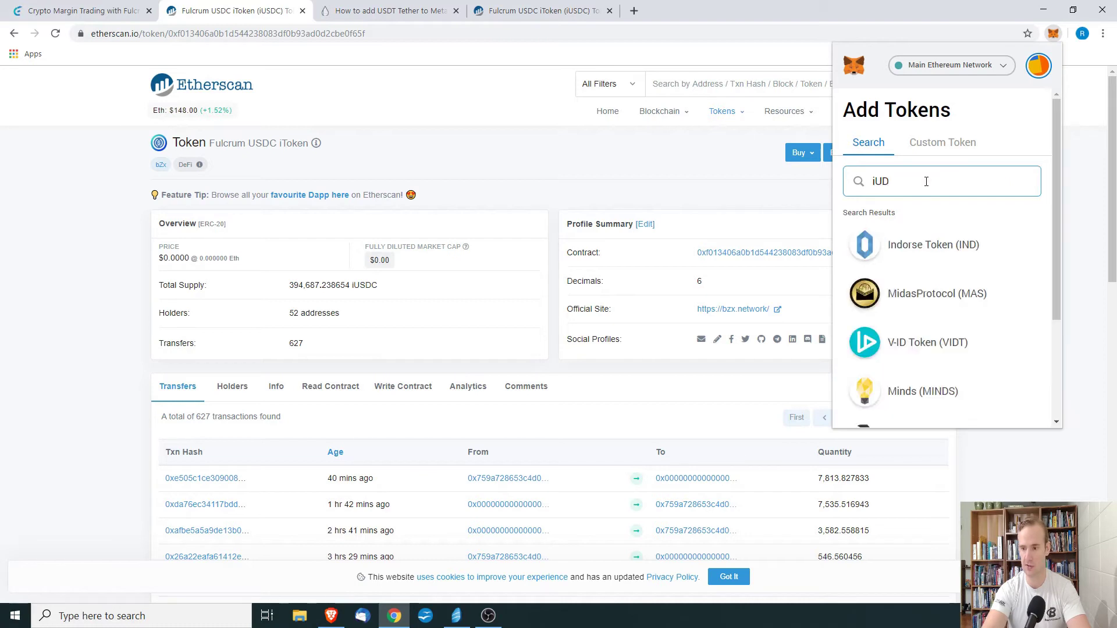
{"action": "key", "text": "BackSpace"}
{"action": "type", "text": "SDC"}
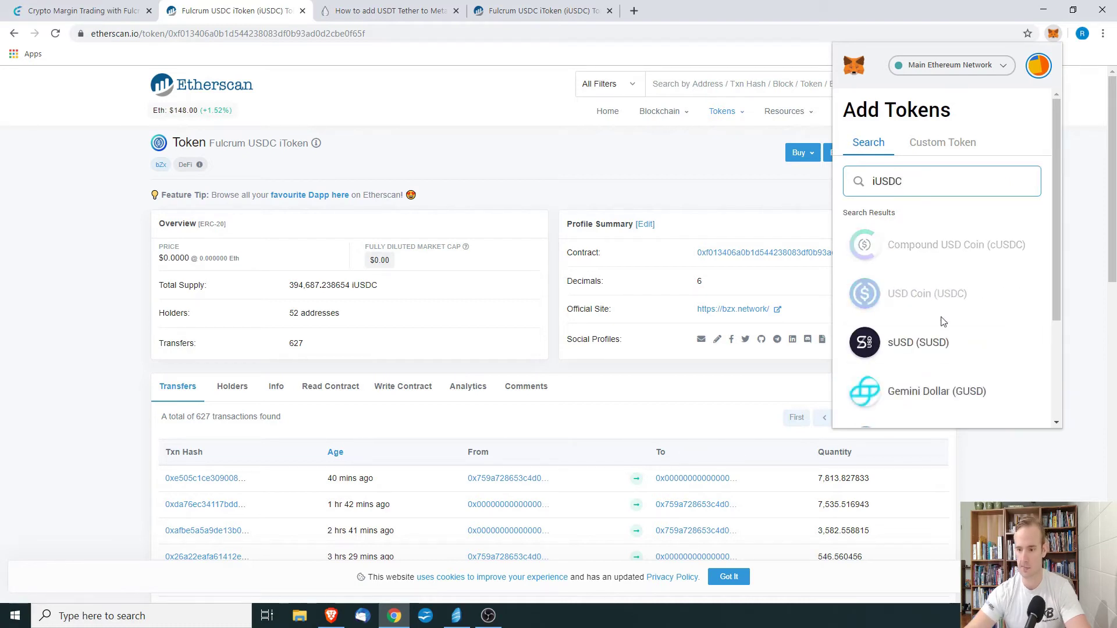
{"action": "scroll", "coordinate": [943, 338], "scroll_direction": "down", "scroll_amount": 3}
{"action": "scroll", "coordinate": [937, 250], "scroll_direction": "up", "scroll_amount": 2}
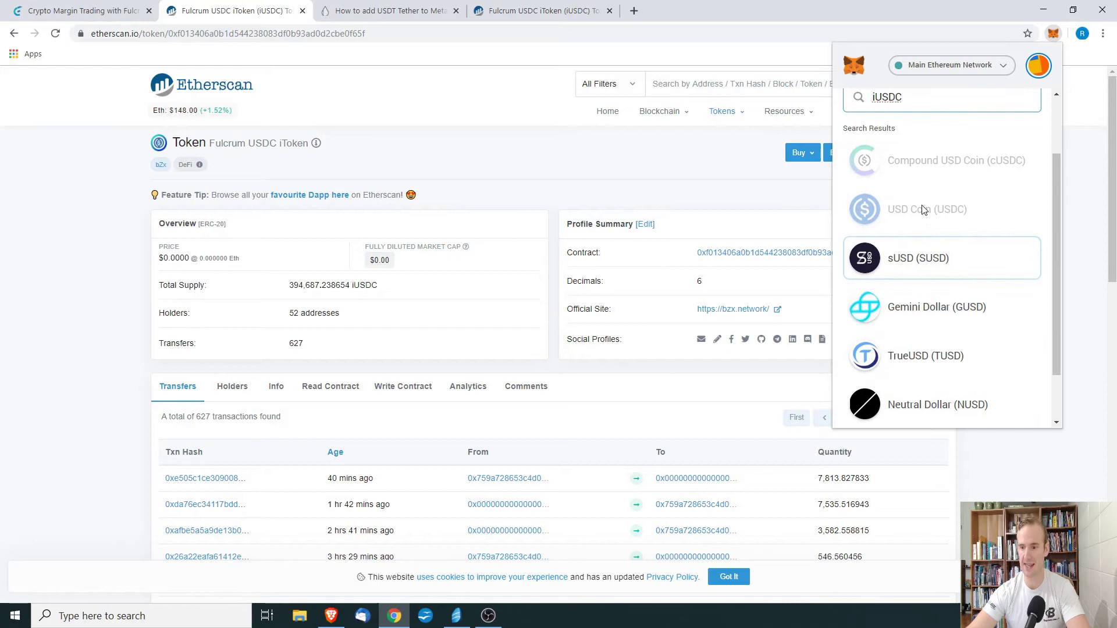
{"action": "scroll", "coordinate": [941, 357], "scroll_direction": "down", "scroll_amount": 2}
{"action": "scroll", "coordinate": [938, 345], "scroll_direction": "up", "scroll_amount": 3}
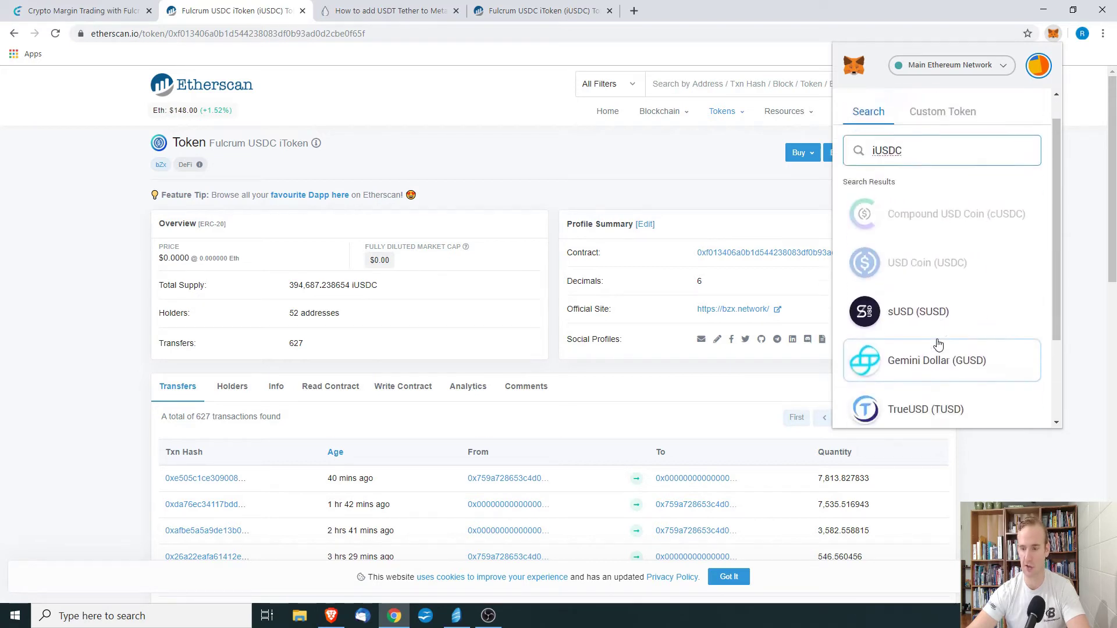
{"action": "scroll", "coordinate": [938, 345], "scroll_direction": "up", "scroll_amount": 2}
{"action": "left_click", "coordinate": [926, 149]}
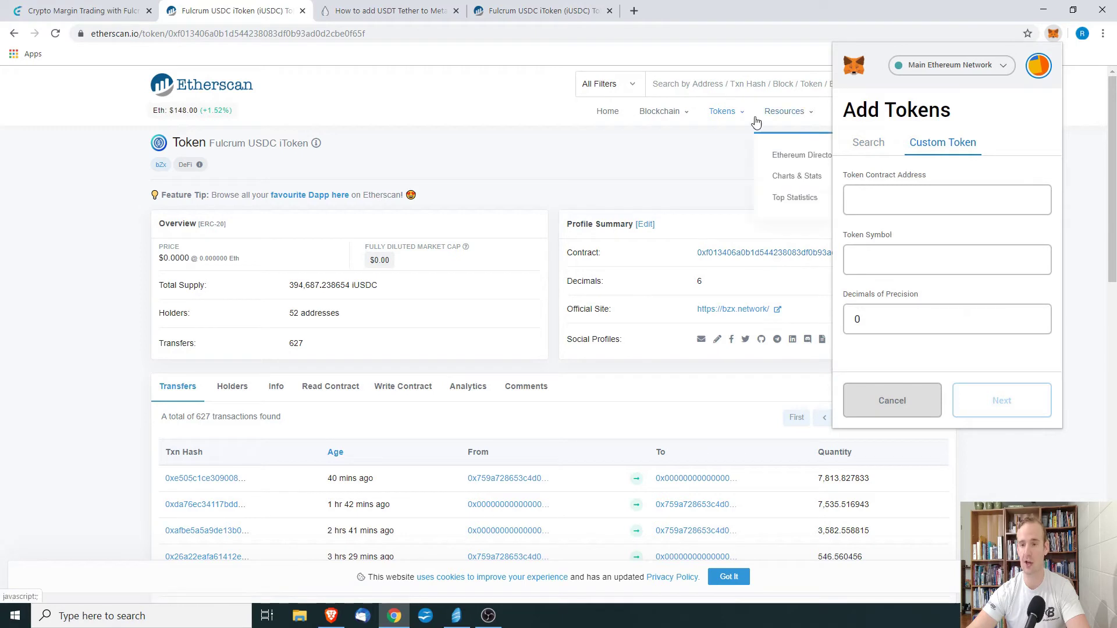
Copy the iUSDC contract address from Etherscan and reopen MetaMask's Add Token page
{"action": "left_click", "coordinate": [674, 177]}
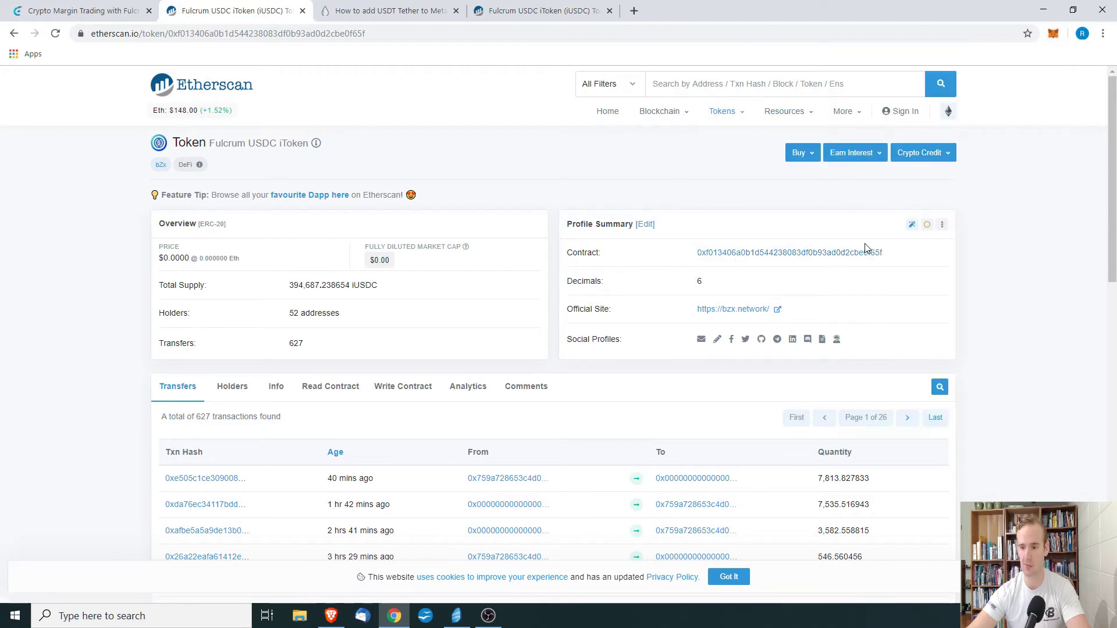
{"action": "left_click", "coordinate": [890, 253]}
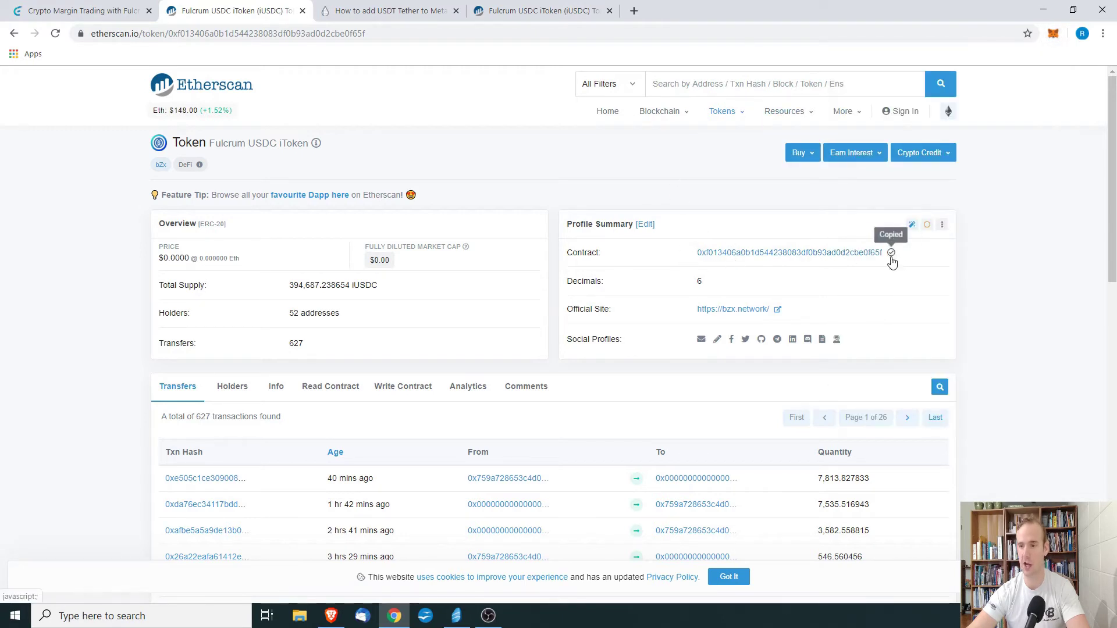
{"action": "left_click", "coordinate": [1053, 35]}
{"action": "left_click", "coordinate": [853, 107]}
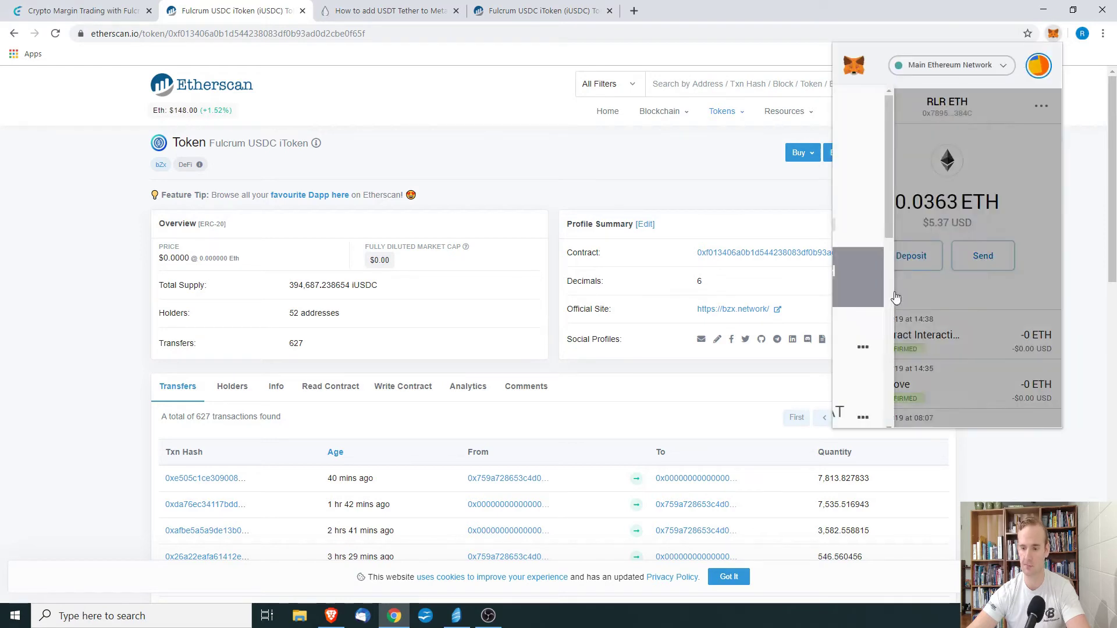
{"action": "scroll", "coordinate": [896, 298], "scroll_direction": "down", "scroll_amount": 10}
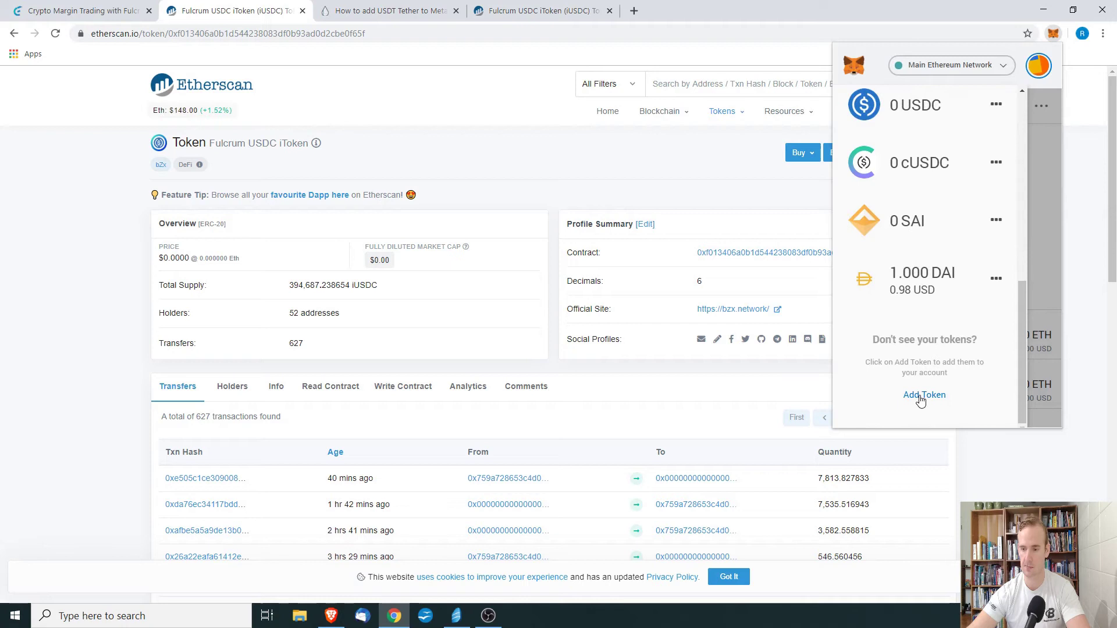
{"action": "left_click", "coordinate": [922, 395]}
Paste the iUSDC contract address as a custom token and add it with 6 decimals
{"action": "left_click", "coordinate": [954, 146]}
{"action": "left_click", "coordinate": [914, 208]}
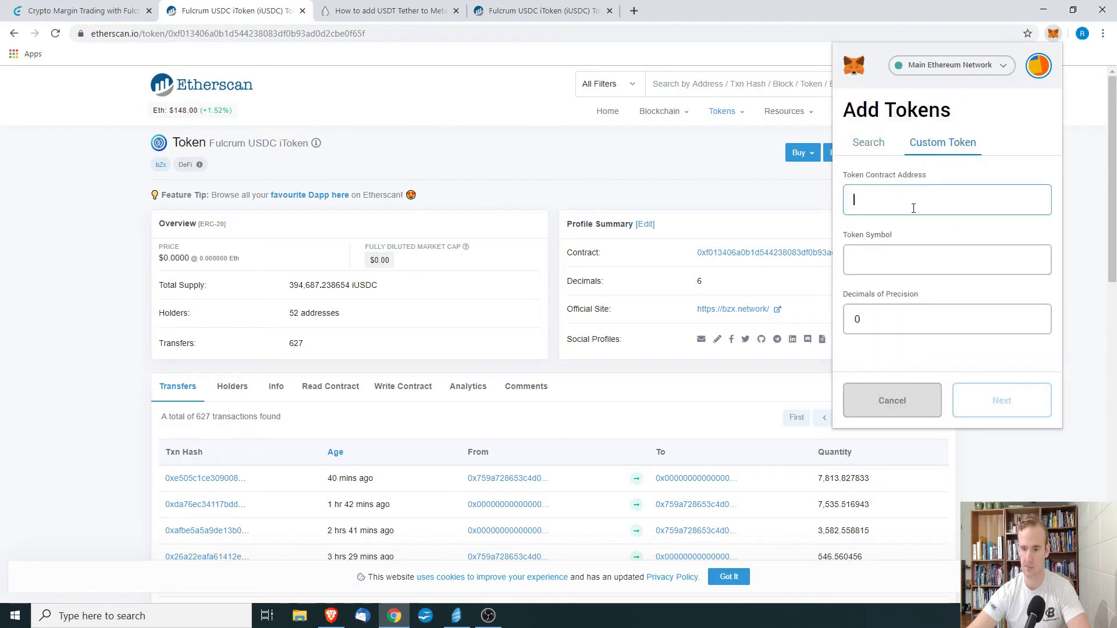
{"action": "key", "text": "ctrl+v"}
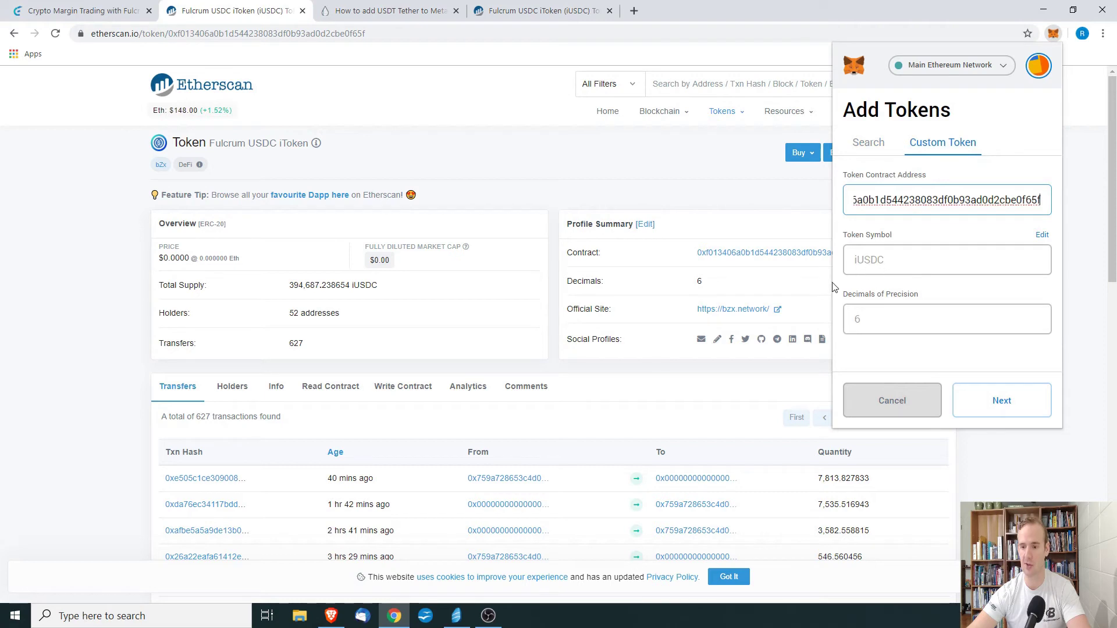
{"action": "left_click", "coordinate": [1012, 409]}
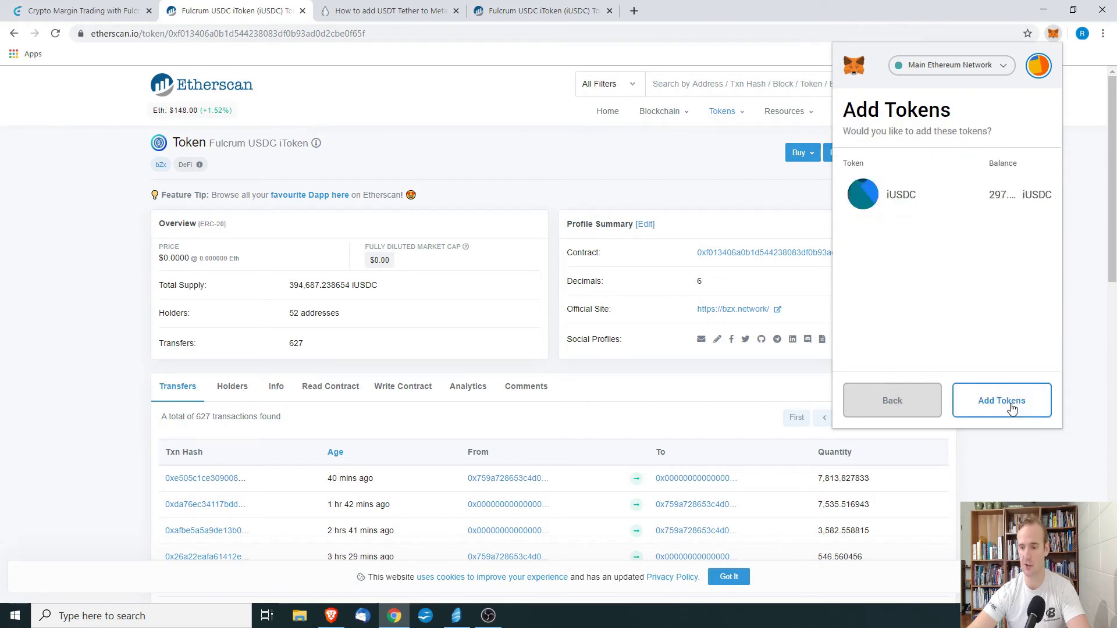
{"action": "left_click", "coordinate": [1012, 409]}
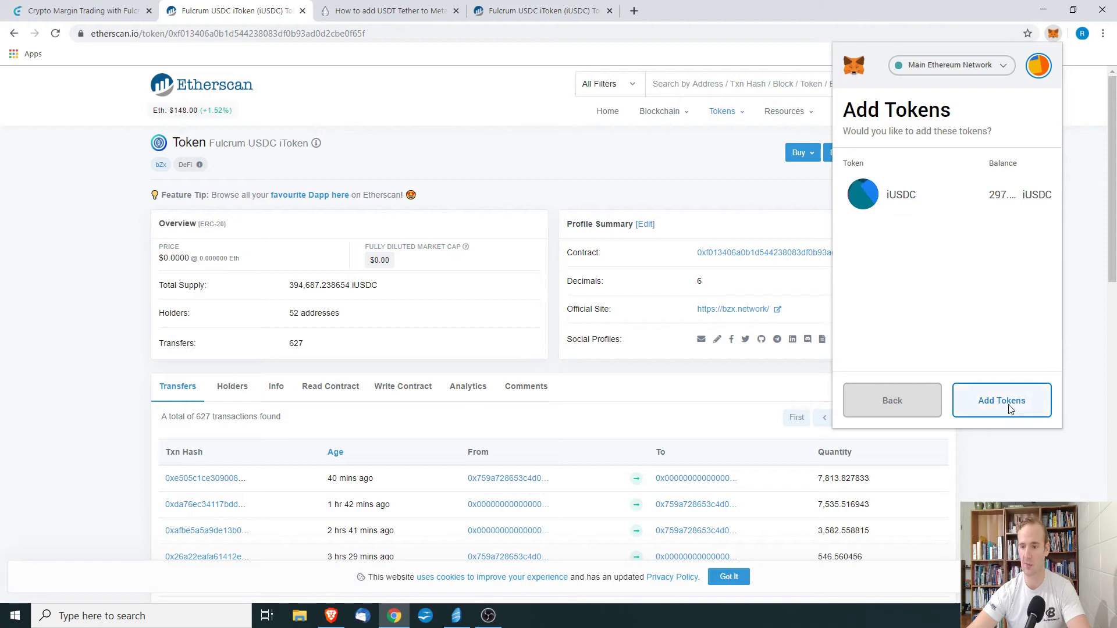
Scroll MetaMask's token list down to the new iUSDC entry holding 297.137
{"action": "left_click", "coordinate": [853, 107]}
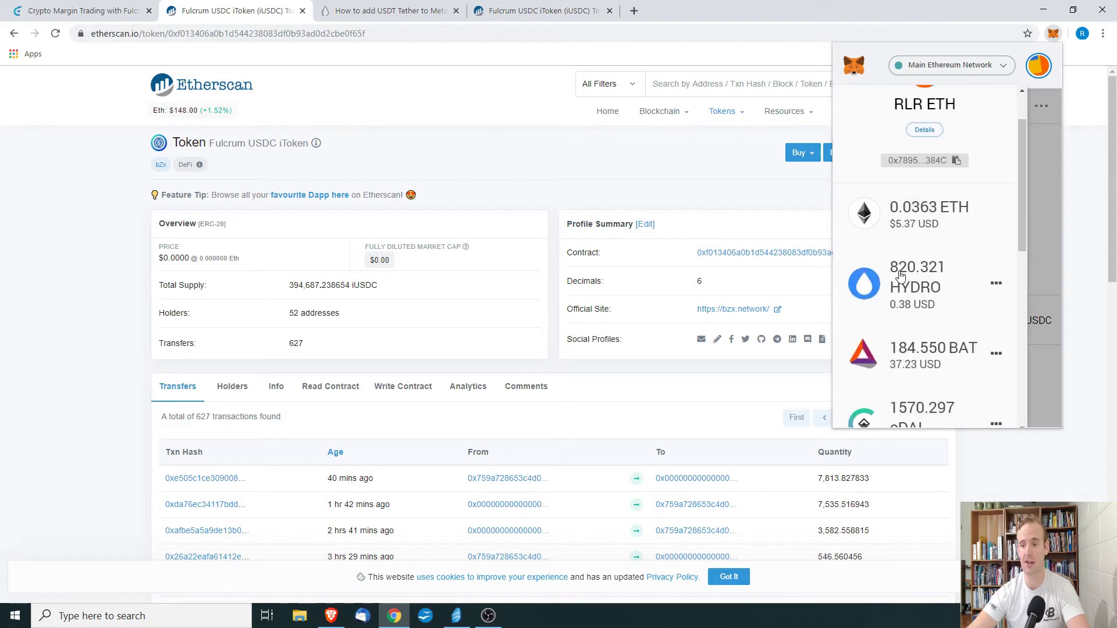
{"action": "scroll", "coordinate": [902, 291], "scroll_direction": "down", "scroll_amount": 8}
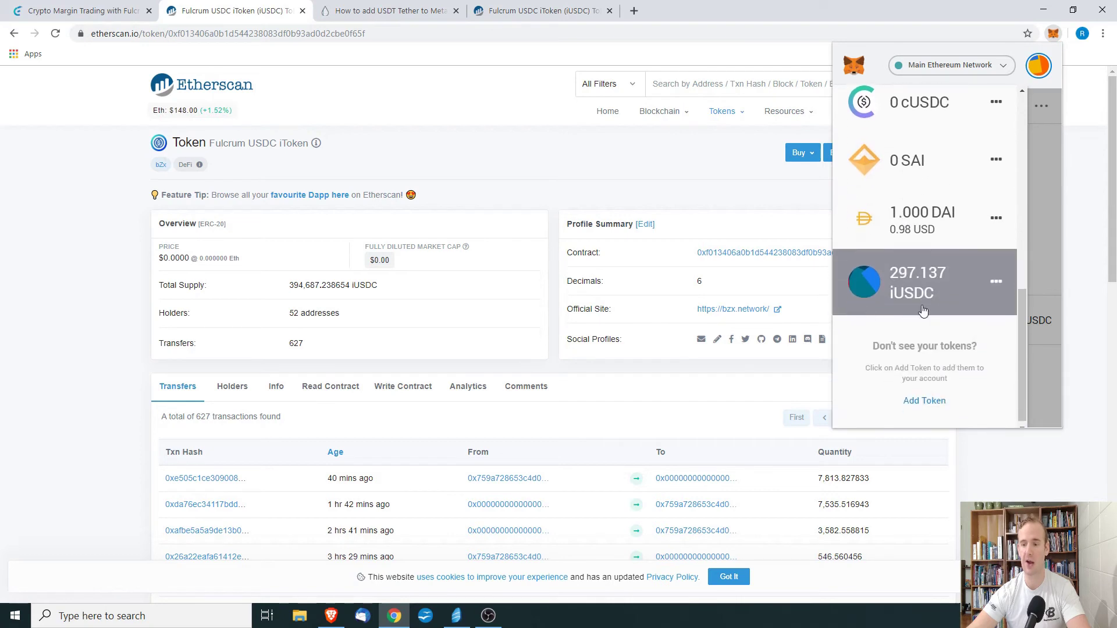